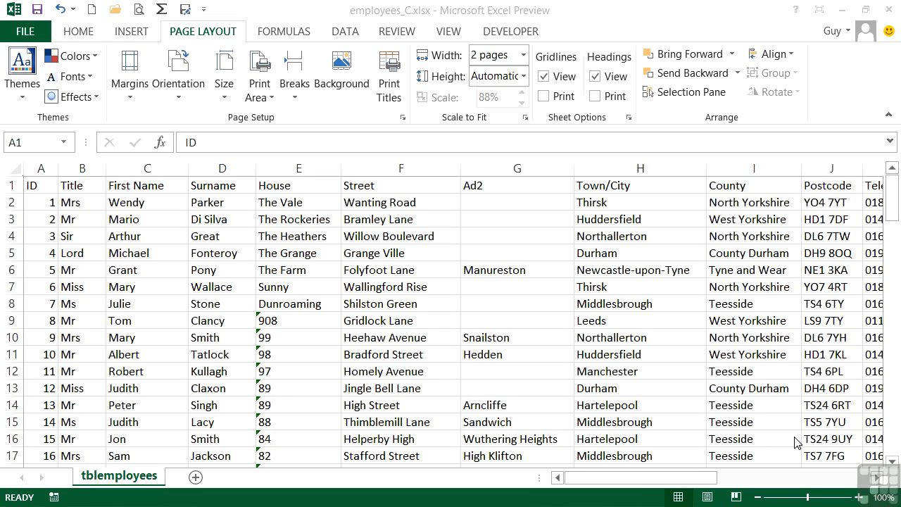
# Preview how the sheet will print, then return to the worksheet
pyautogui.click(140, 12)
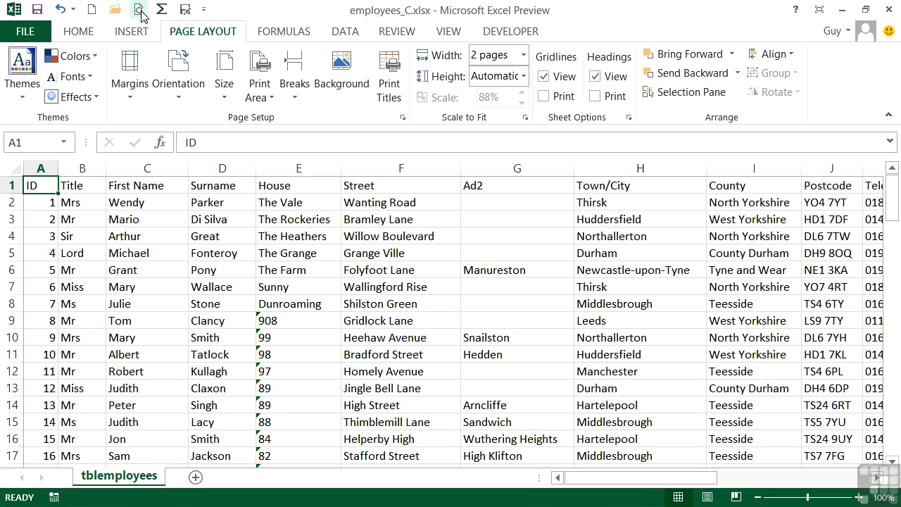
pyautogui.click(141, 12)
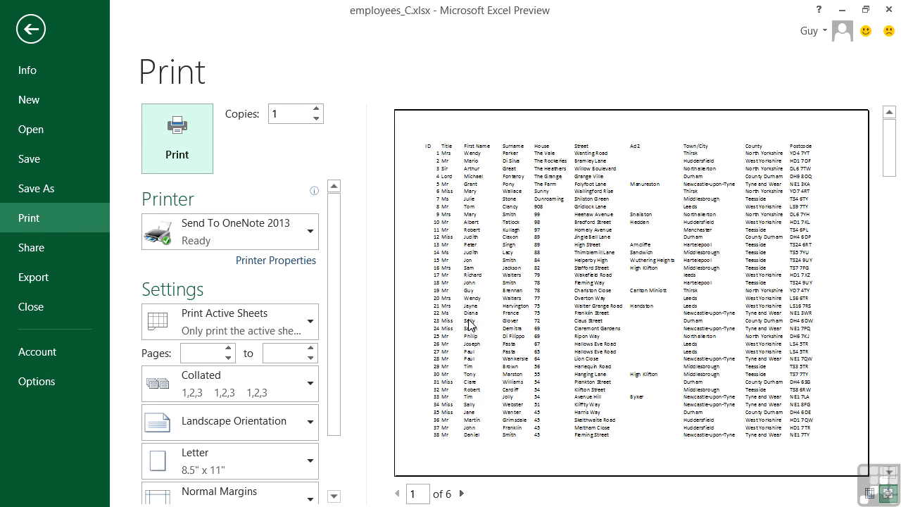
pyautogui.scroll(-3, 469, 325)
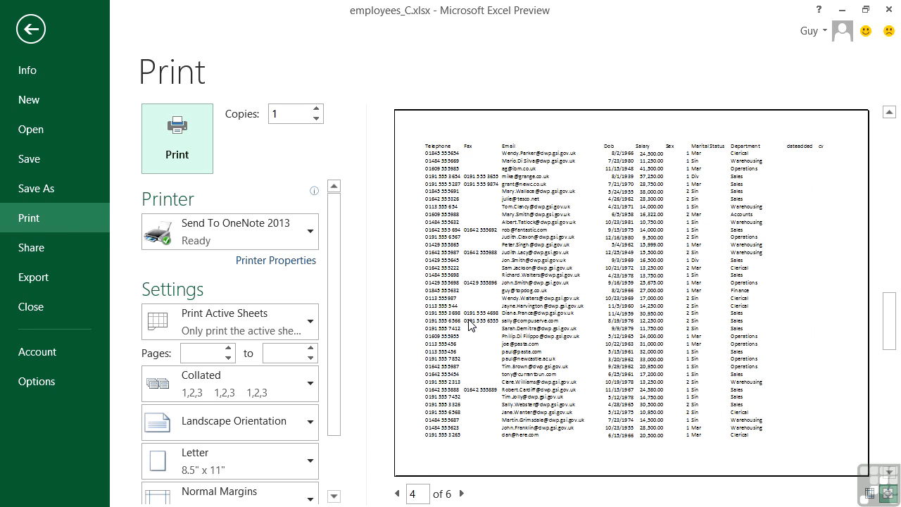
pyautogui.scroll(2, 469, 324)
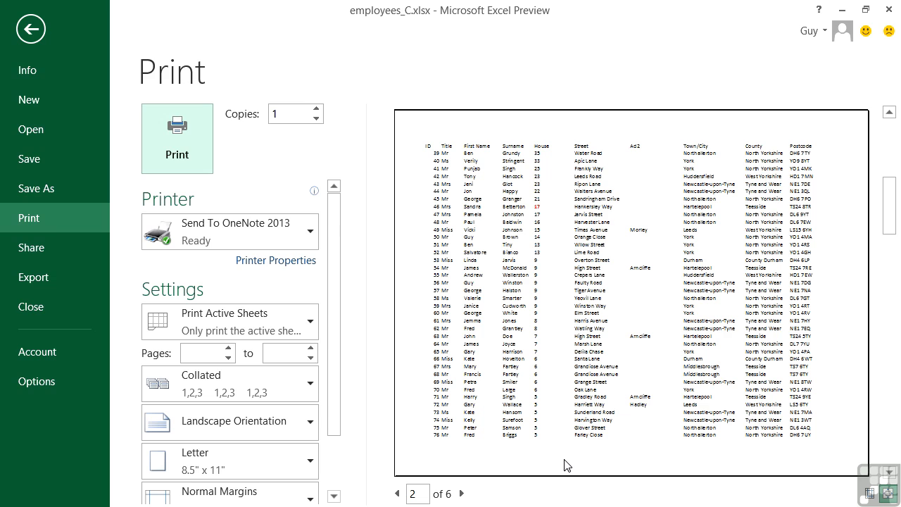
pyautogui.click(22, 33)
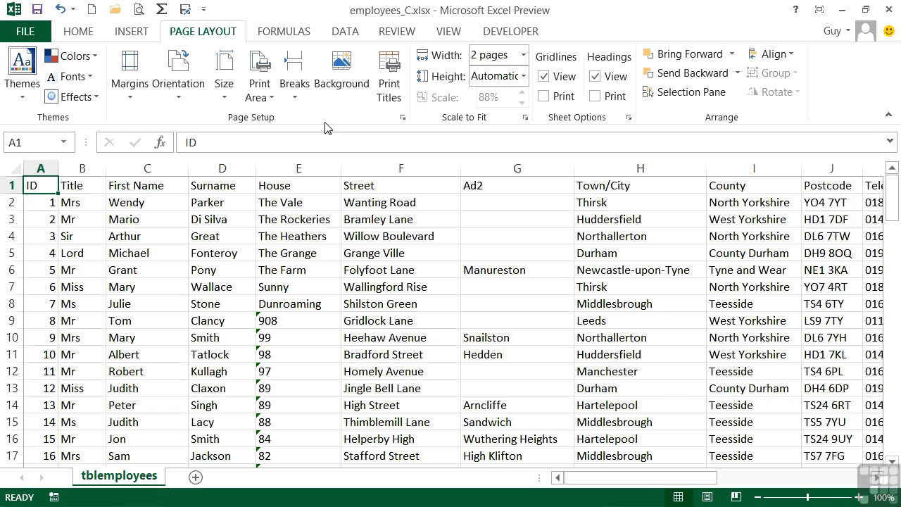
# Open Page Setup's Header/Footer tab and browse the preset header options, leaving it at (none)
pyautogui.click(403, 121)
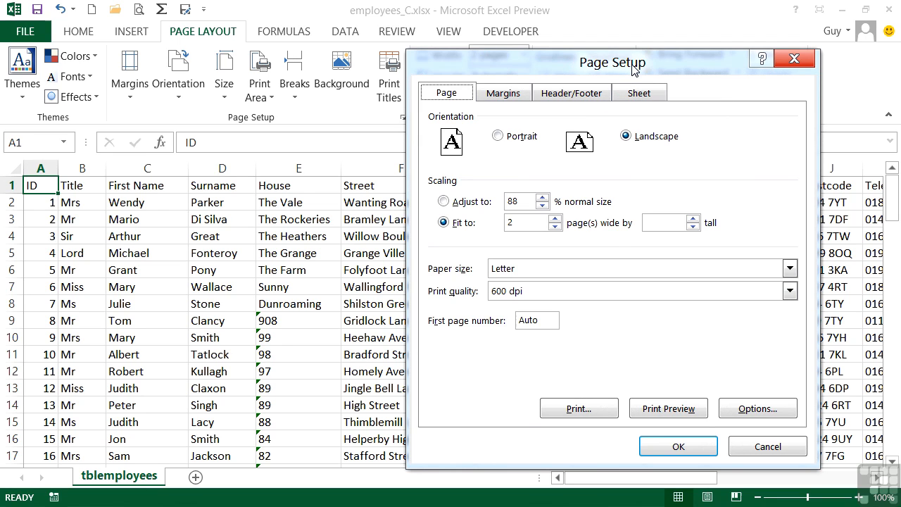
pyautogui.click(576, 98)
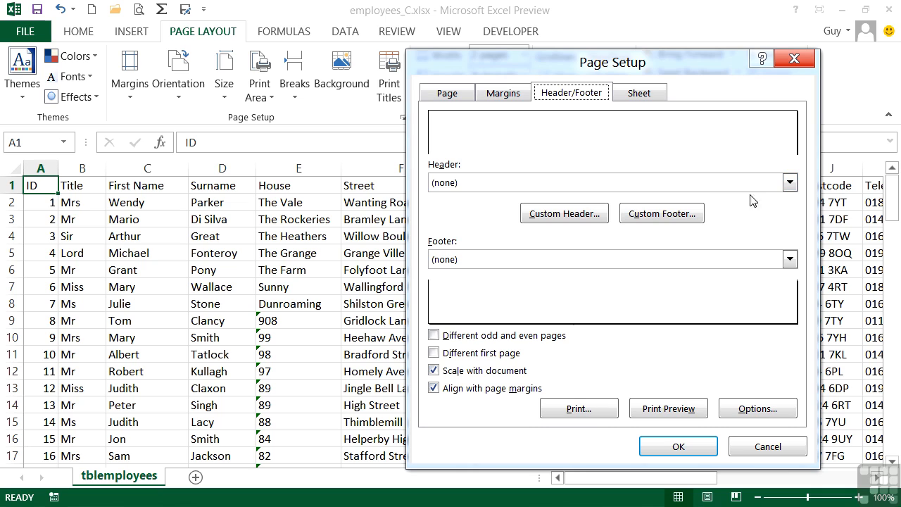
pyautogui.click(788, 184)
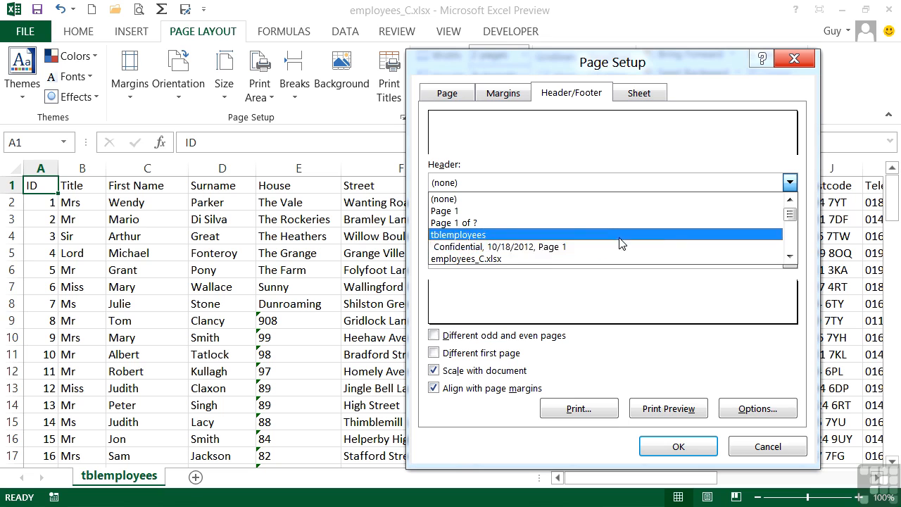
pyautogui.click(790, 255)
pyautogui.click(789, 256)
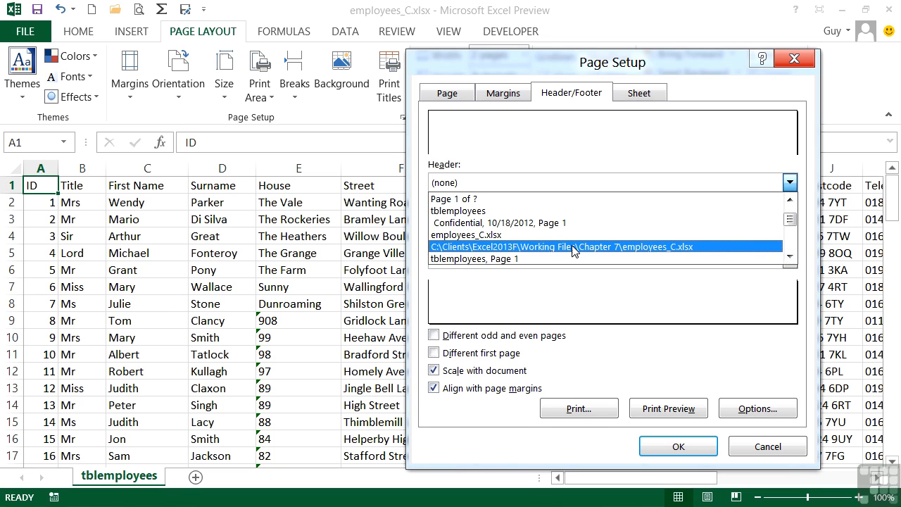
pyautogui.click(790, 256)
pyautogui.click(789, 255)
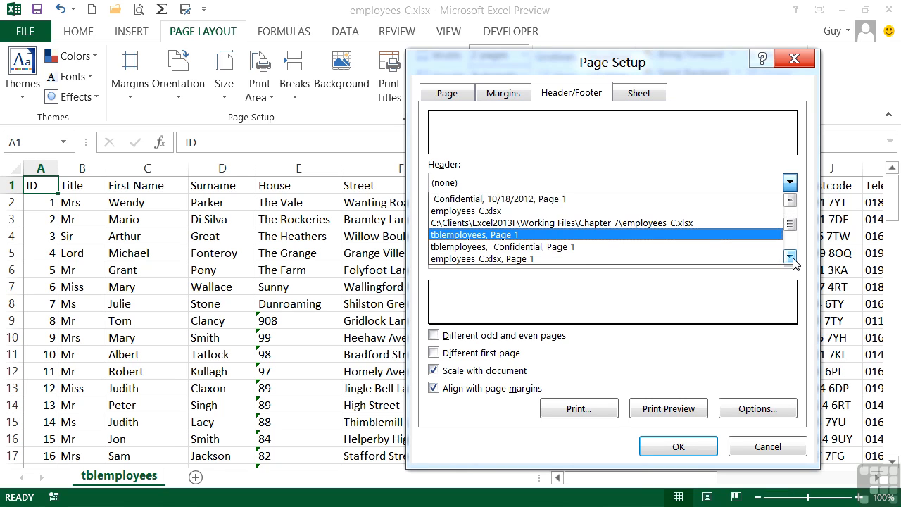
pyautogui.click(790, 255)
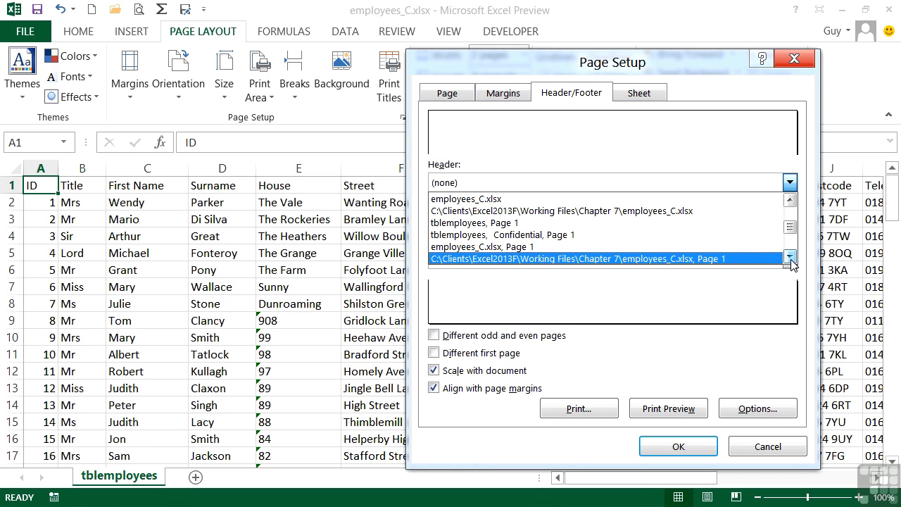
pyautogui.scroll(-2, 791, 261)
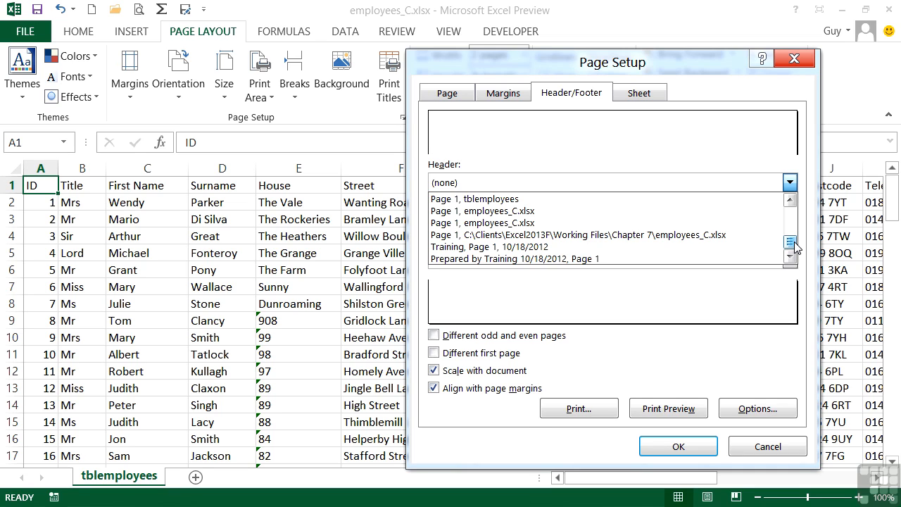
# Look over the footer presets, then set the header to the tab name tblemployees
pyautogui.click(801, 207)
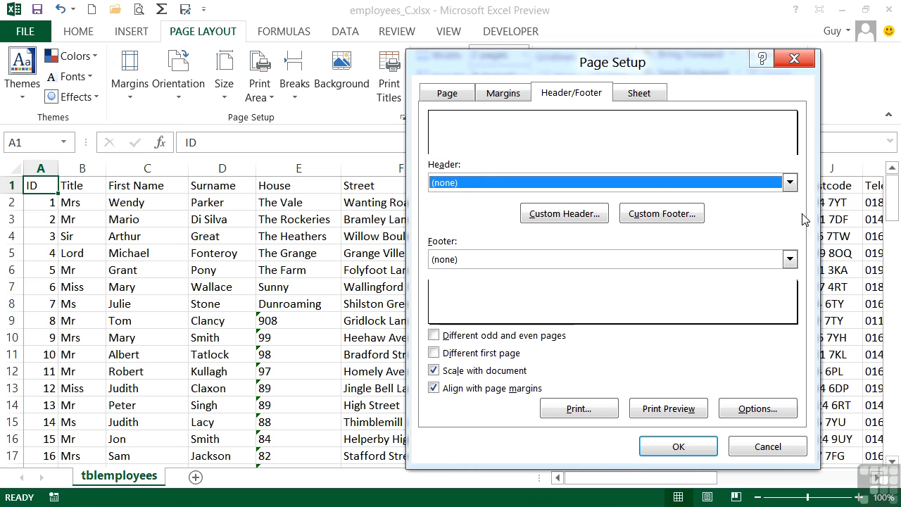
pyautogui.click(789, 259)
pyautogui.click(799, 237)
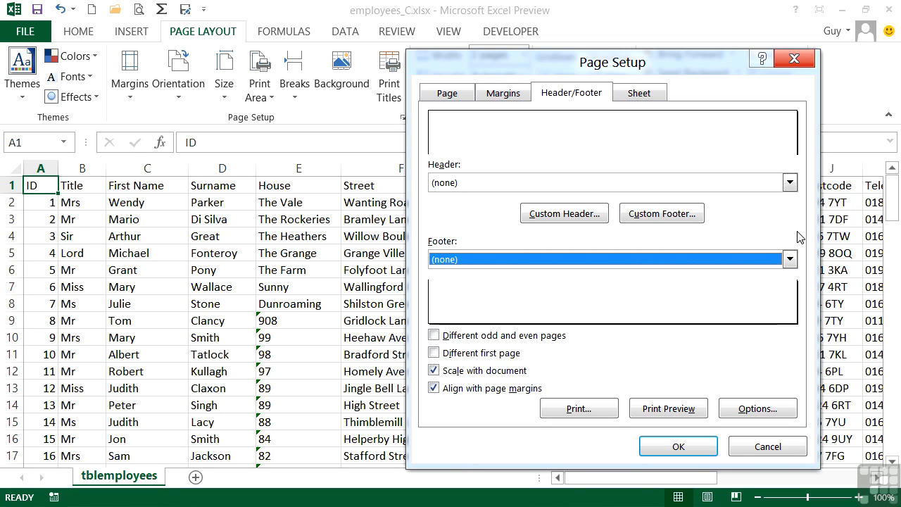
pyautogui.click(790, 188)
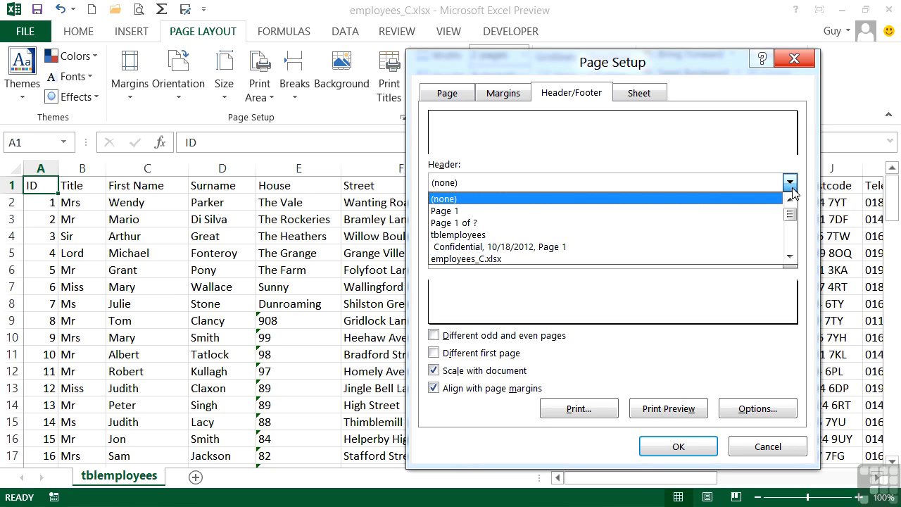
pyautogui.click(508, 233)
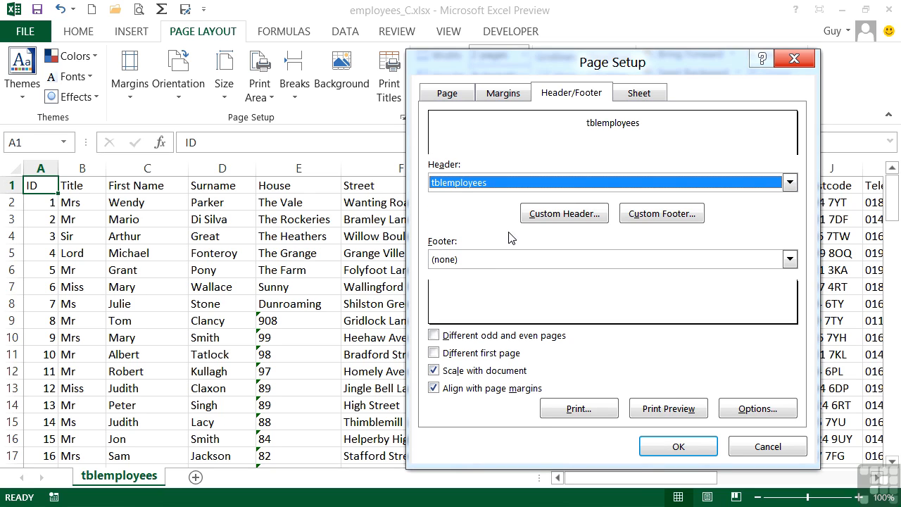
# Set the footer to 'Page 1 of ?', apply it, and preview page 2 of the printout
pyautogui.click(789, 262)
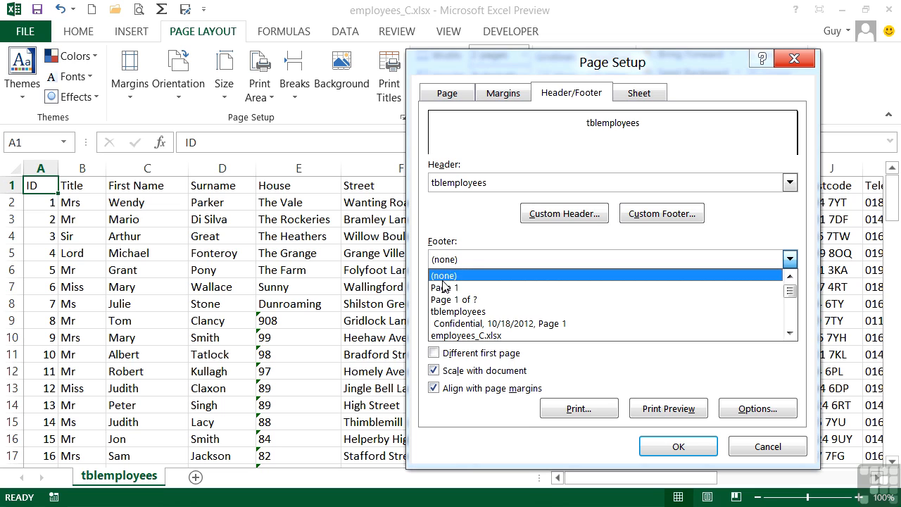
pyautogui.click(461, 301)
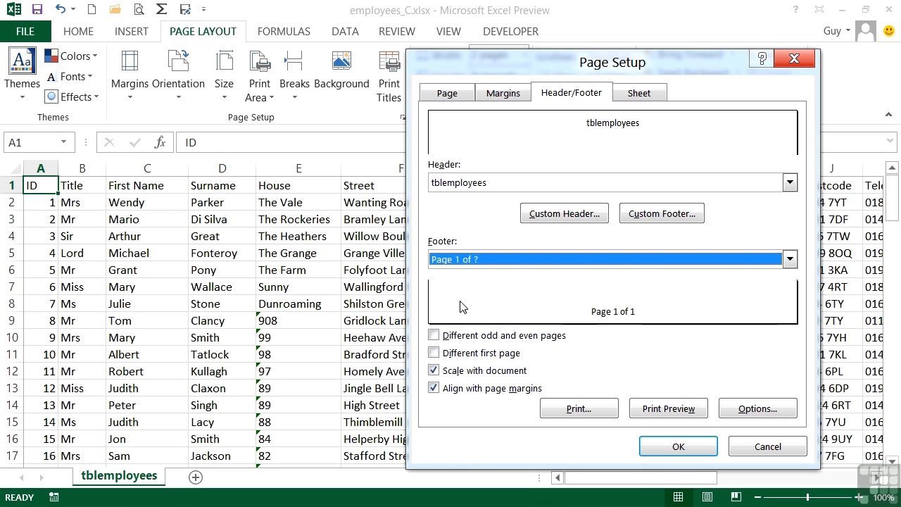
pyautogui.click(675, 447)
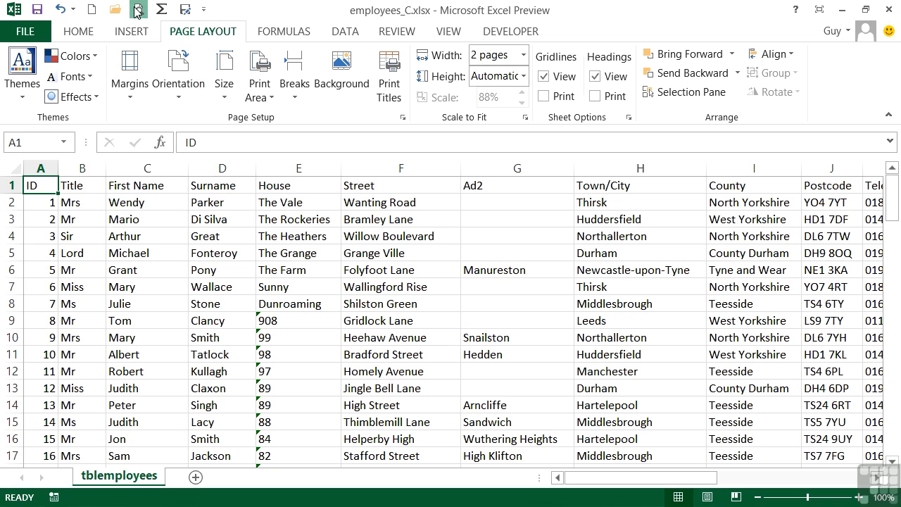
pyautogui.hotkey('ctrl', 'p')
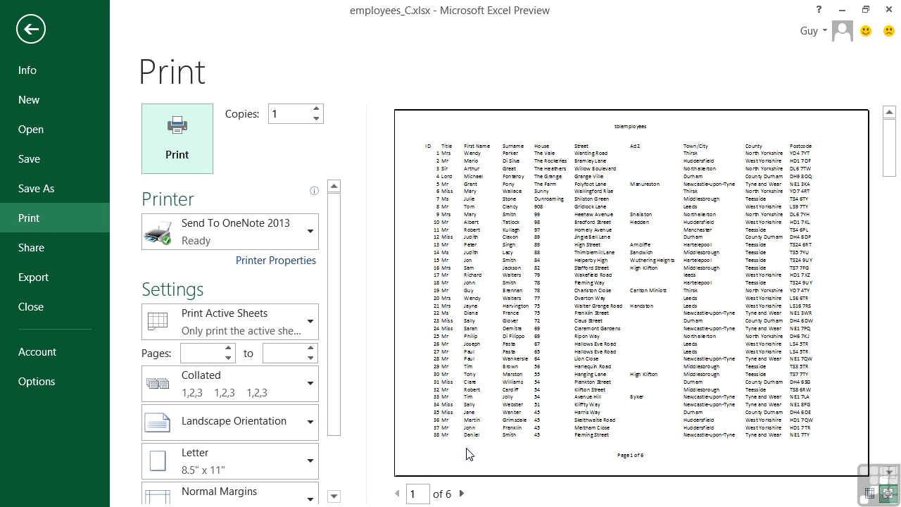
pyautogui.click(462, 493)
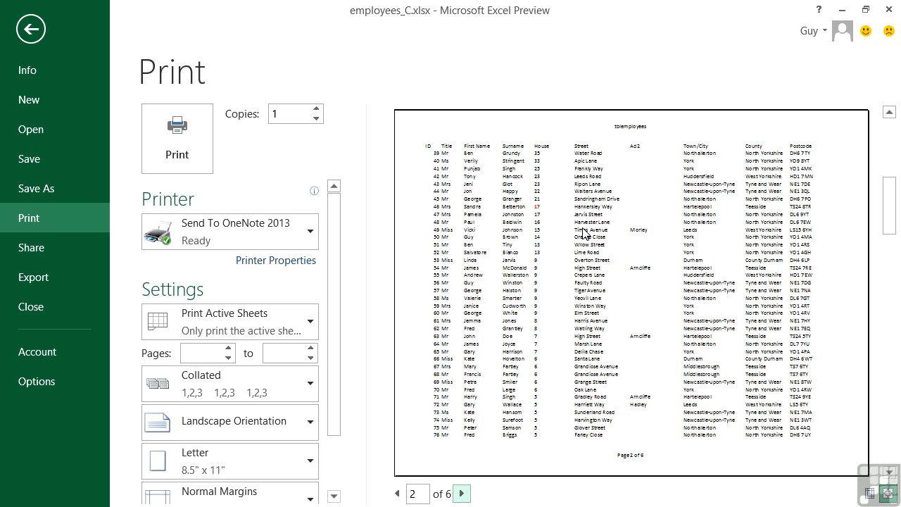
# Back on the worksheet, reset both header and footer to (none) in Page Setup
pyautogui.click(34, 36)
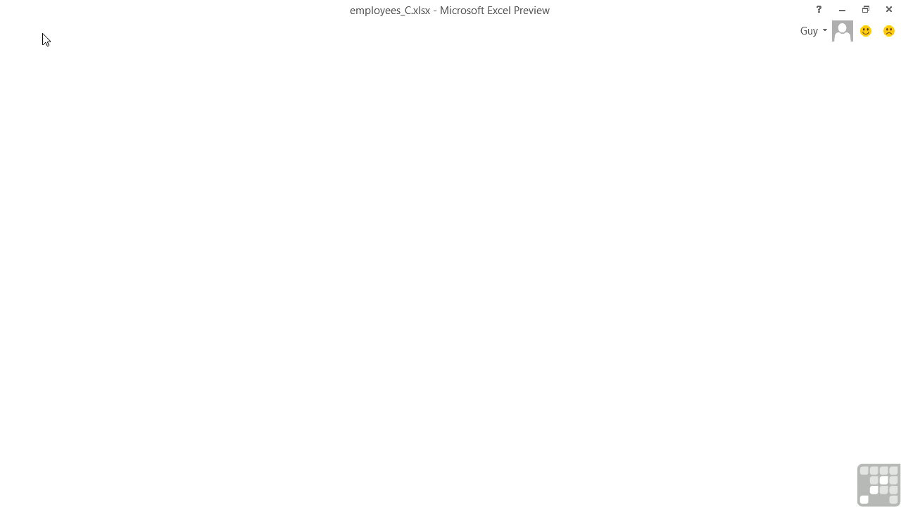
pyautogui.click(404, 117)
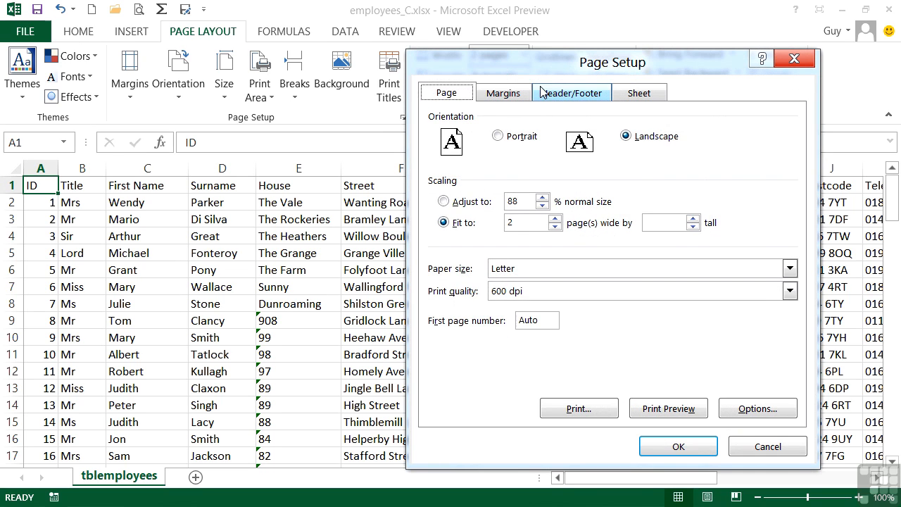
pyautogui.click(542, 93)
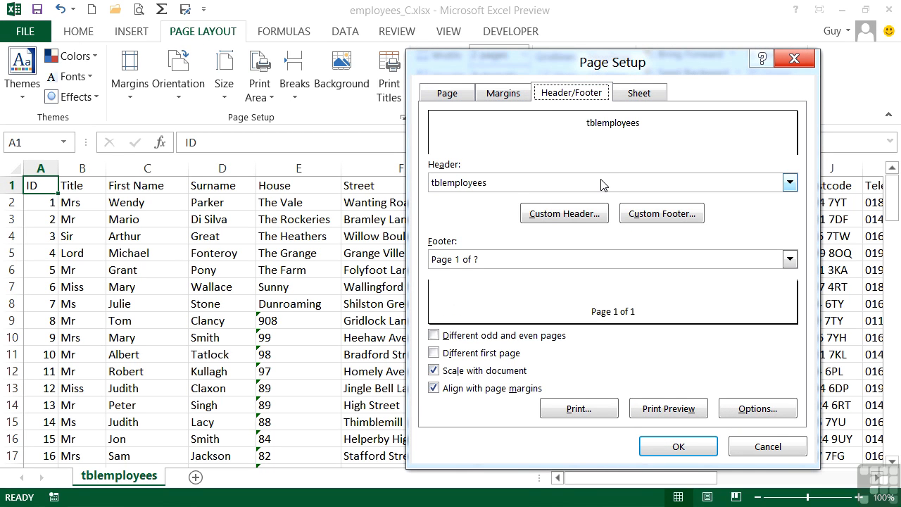
pyautogui.click(789, 183)
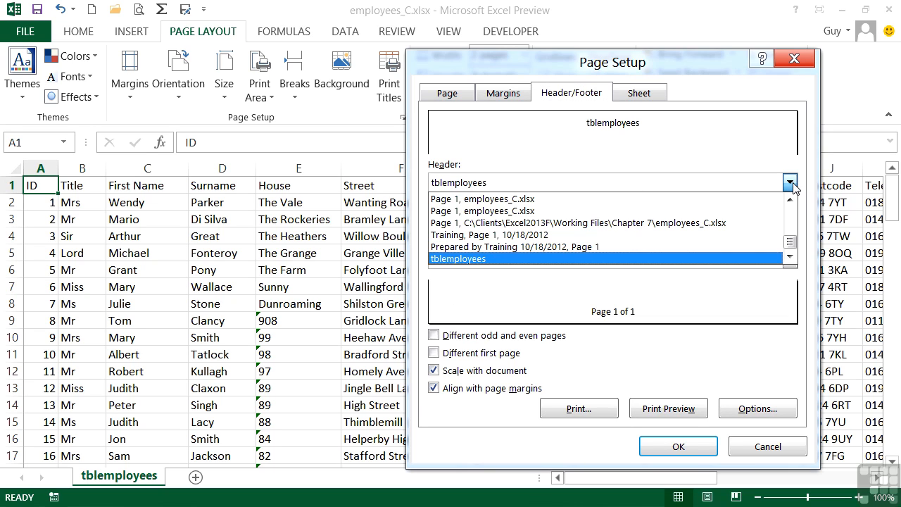
pyautogui.moveTo(792, 245); pyautogui.dragTo(792, 207)
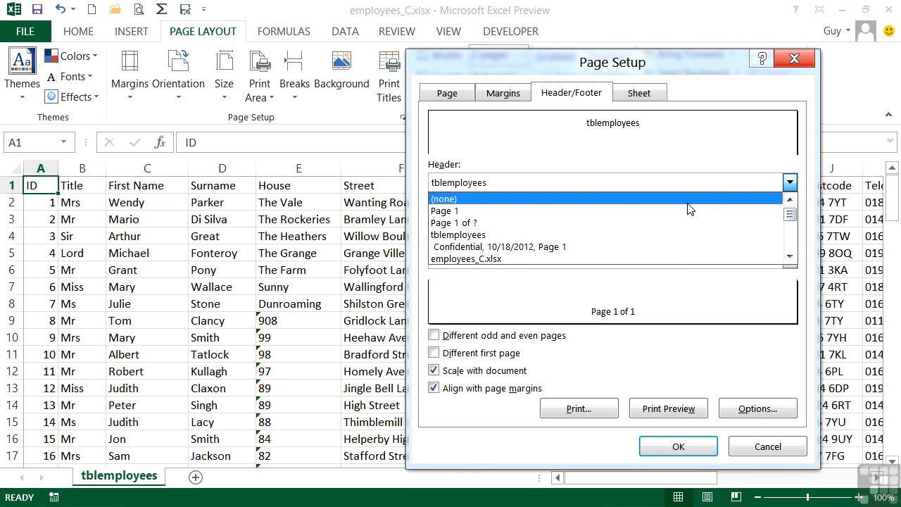
pyautogui.click(691, 202)
pyautogui.click(790, 260)
pyautogui.scroll(5, 789, 285)
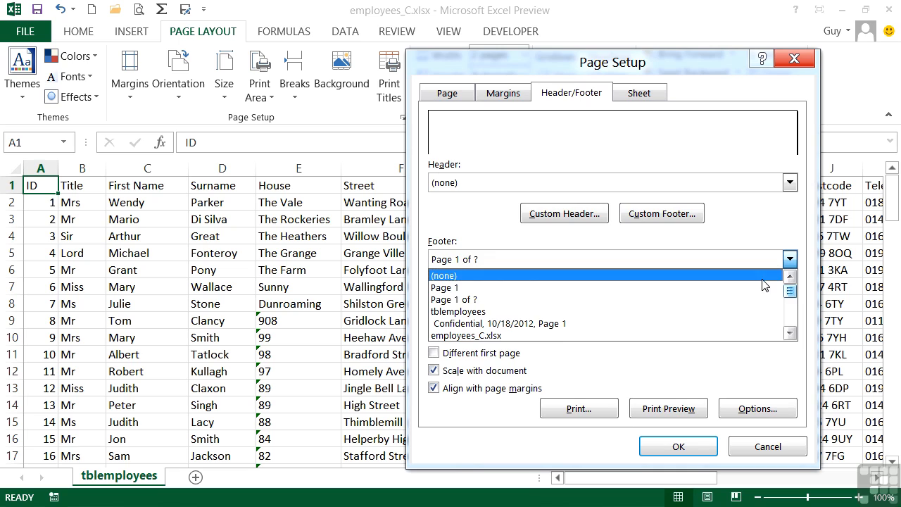
pyautogui.click(756, 279)
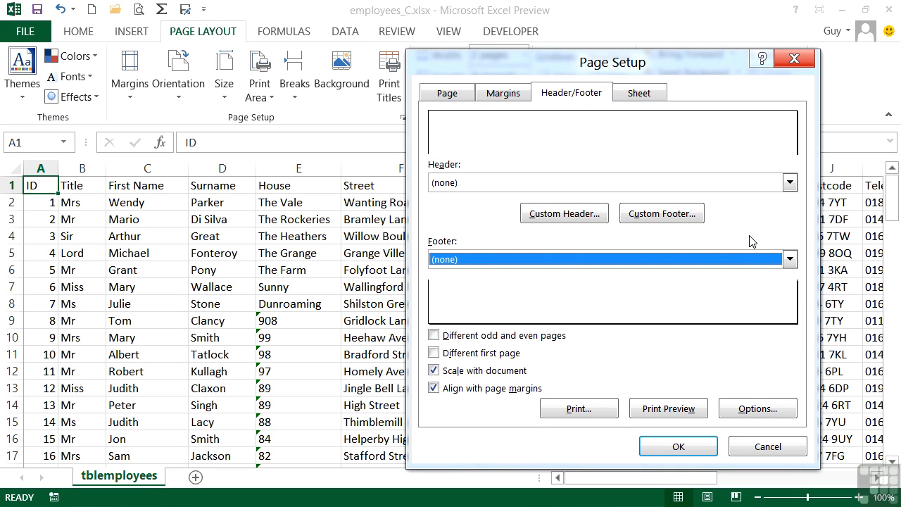
# Open the Custom Header editor and place the cursor in its Center section
pyautogui.click(548, 216)
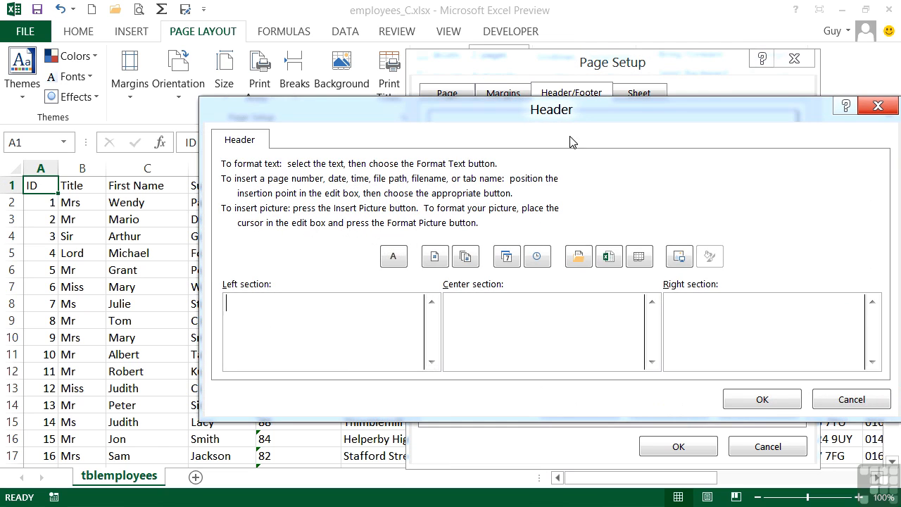
pyautogui.moveTo(584, 115); pyautogui.dragTo(492, 89)
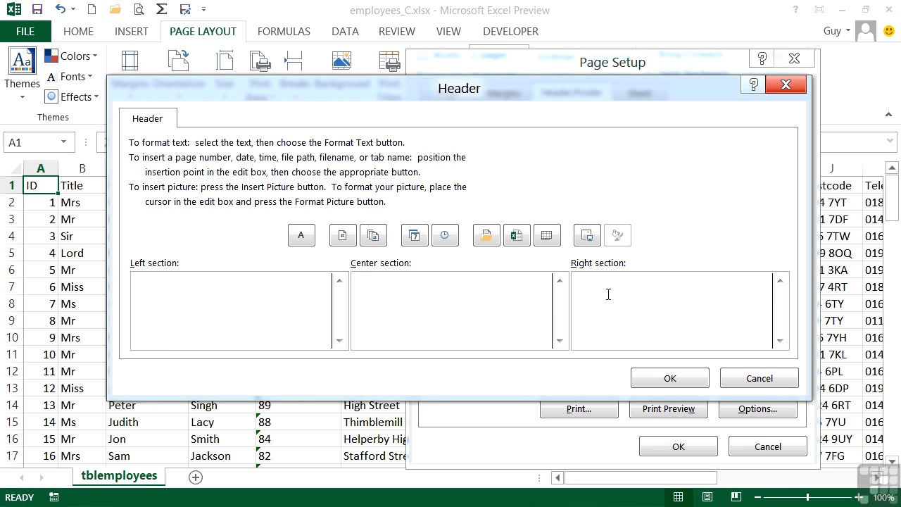
pyautogui.click(456, 286)
# Type the owner's name followed by "'s Employees" as the centre title, select it and open Format Text
pyautogui.write("Guy Vaccaro's Employees")
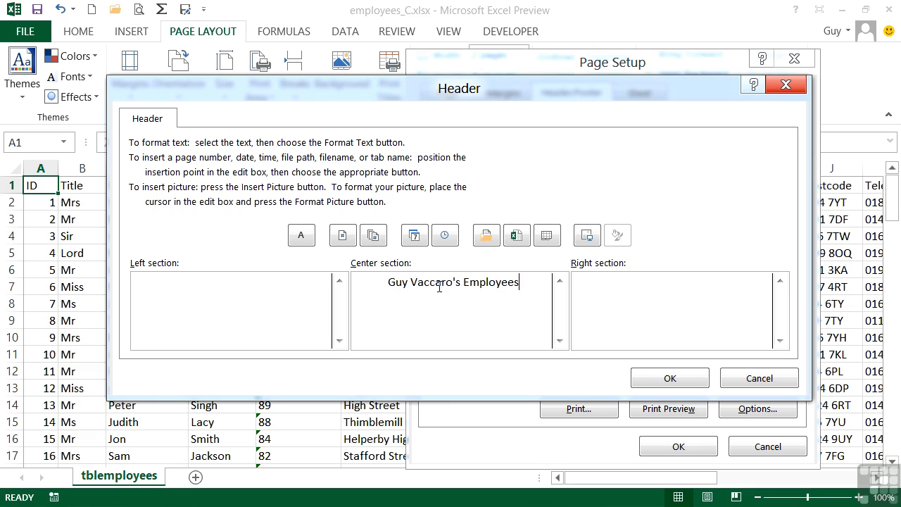
pyautogui.moveTo(528, 279); pyautogui.dragTo(389, 271)
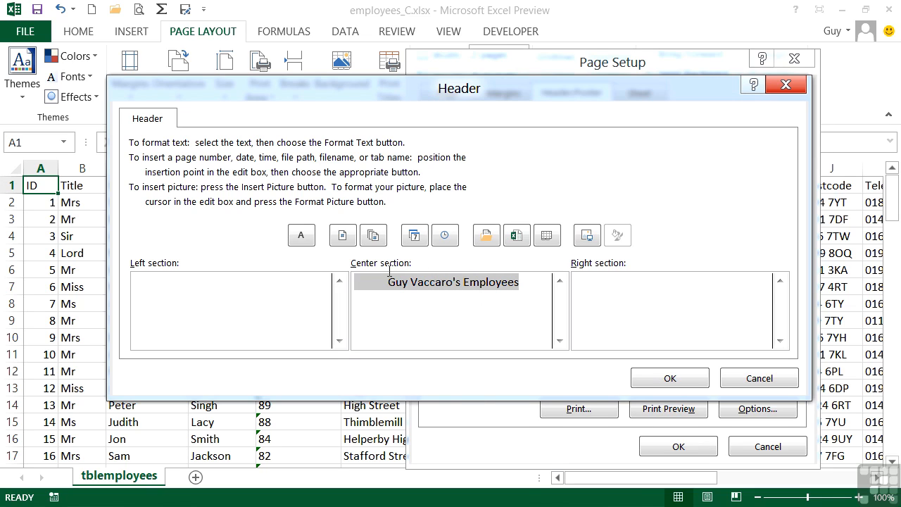
pyautogui.click(300, 237)
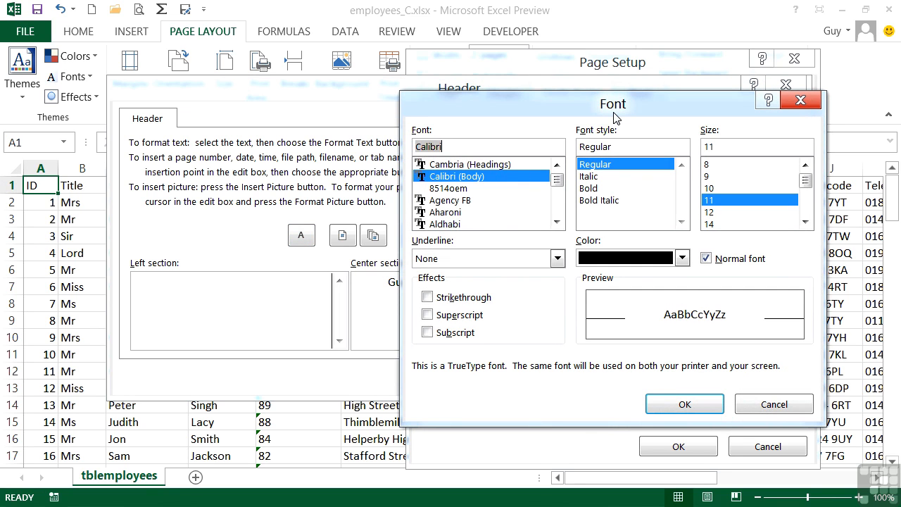
# Format the centre header title as 20-point red text with a double underline
pyautogui.moveTo(615, 119); pyautogui.dragTo(688, 115)
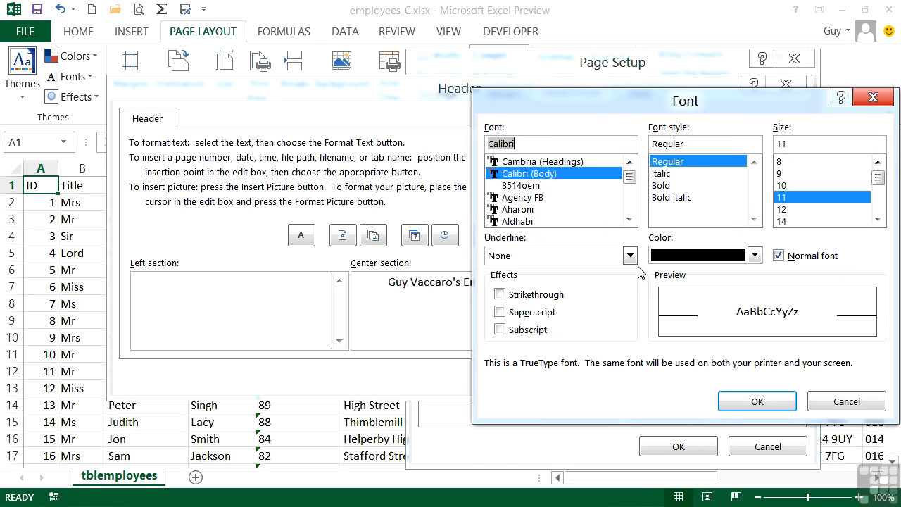
pyautogui.click(877, 220)
pyautogui.click(878, 220)
pyautogui.click(878, 219)
pyautogui.click(877, 220)
pyautogui.click(794, 209)
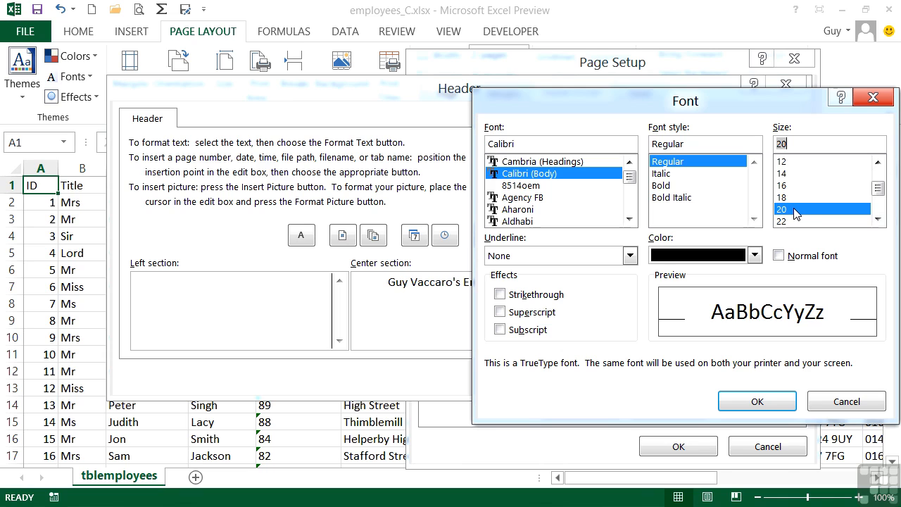
pyautogui.click(753, 254)
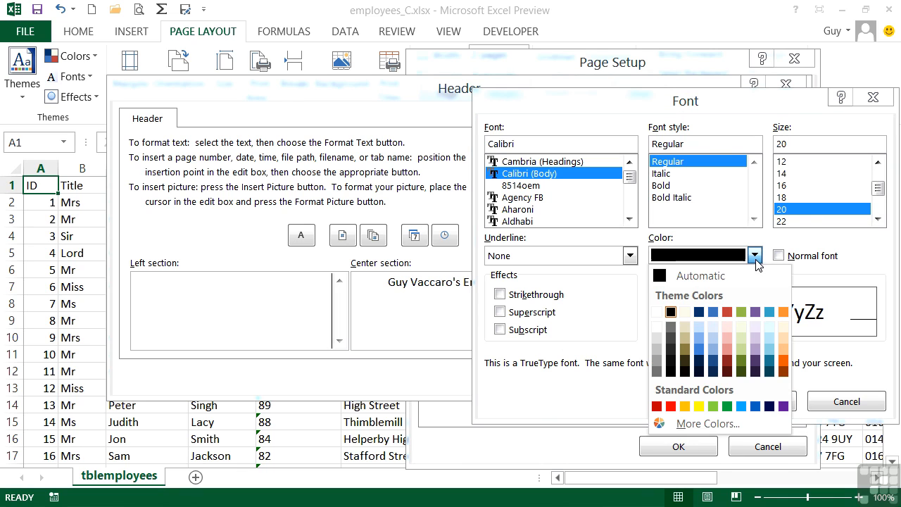
pyautogui.click(671, 407)
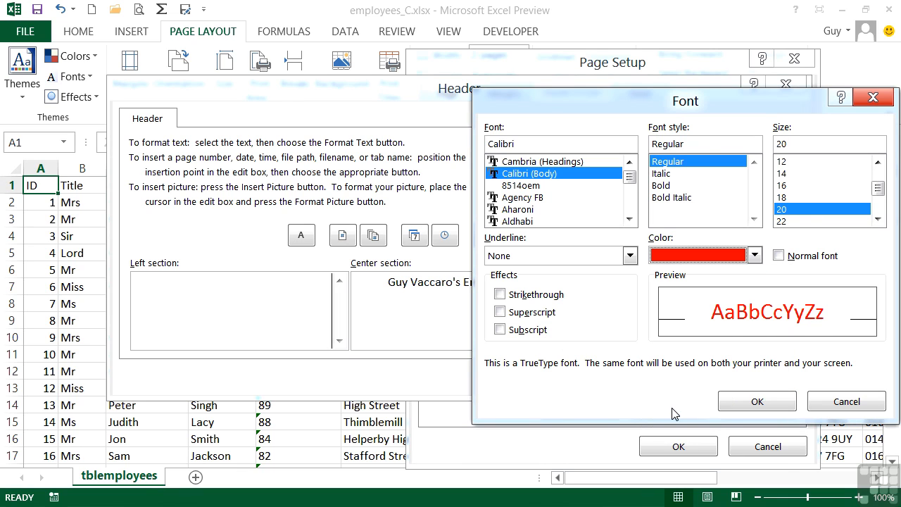
pyautogui.click(629, 261)
pyautogui.click(538, 296)
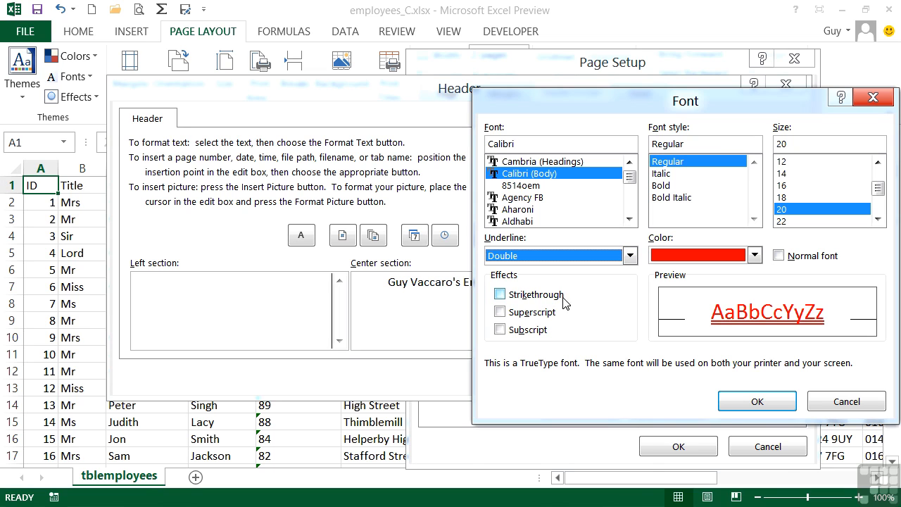
pyautogui.click(756, 400)
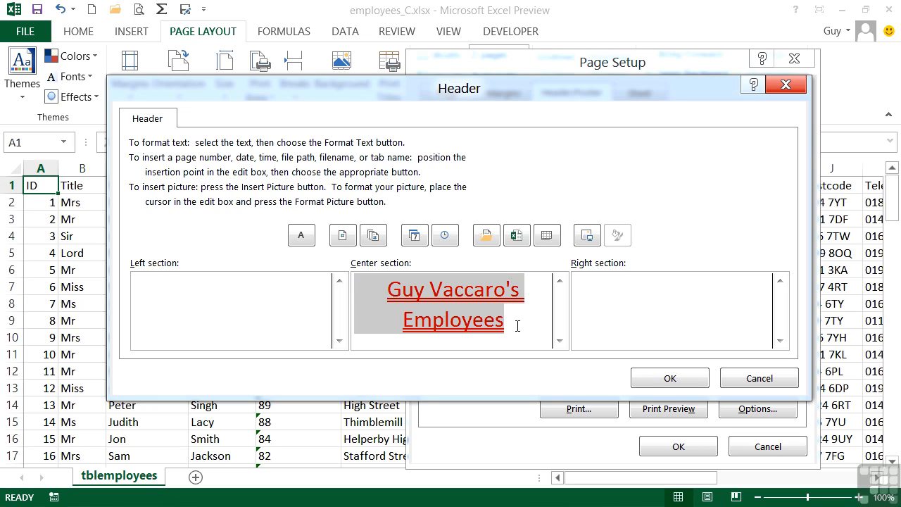
# Insert the &[Tab] sheet-name code in the right section and format it 12-point dark blue
pyautogui.click(721, 282)
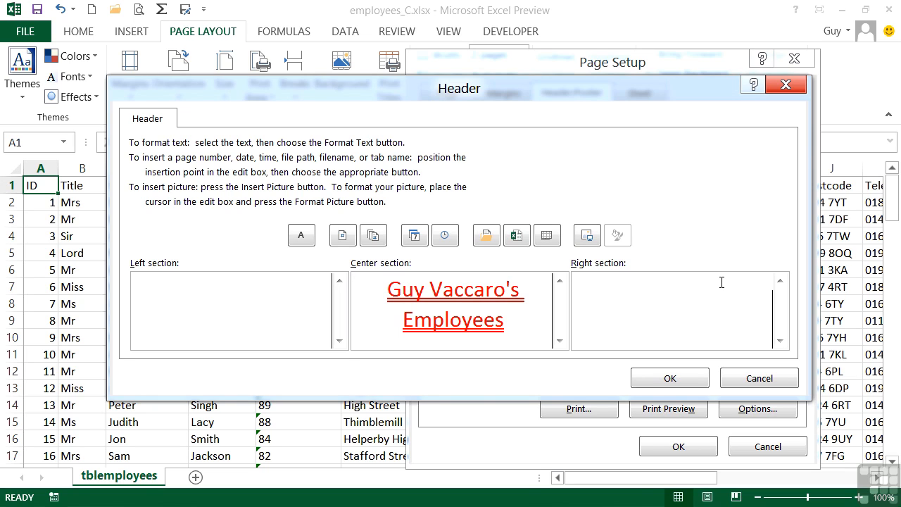
pyautogui.click(547, 236)
pyautogui.moveTo(735, 283); pyautogui.dragTo(785, 285)
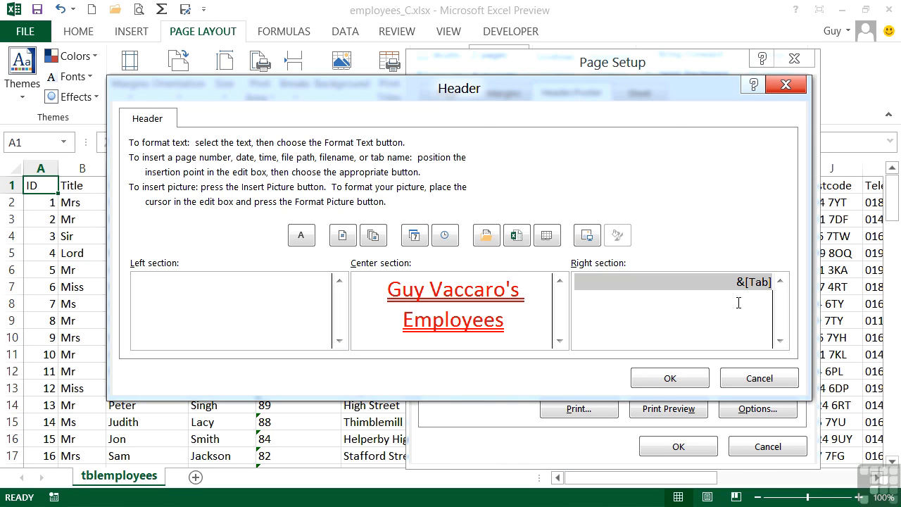
pyautogui.click(301, 235)
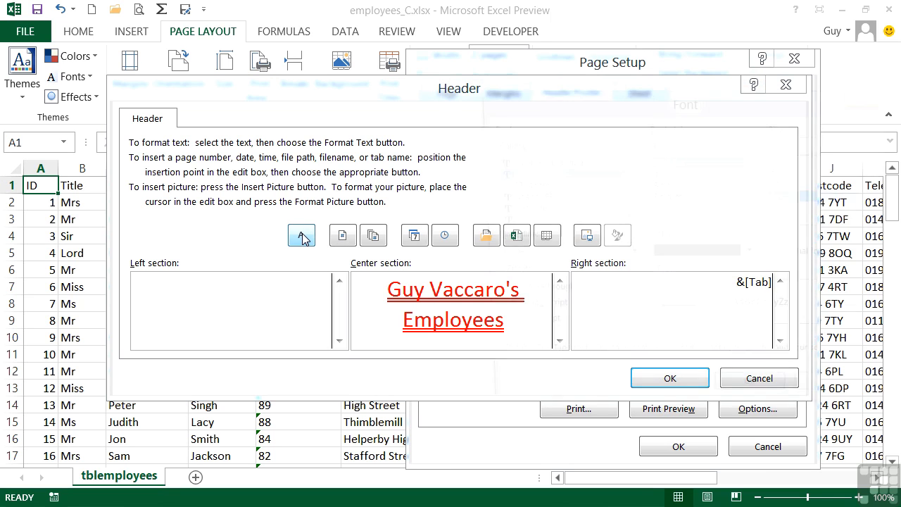
pyautogui.click(800, 212)
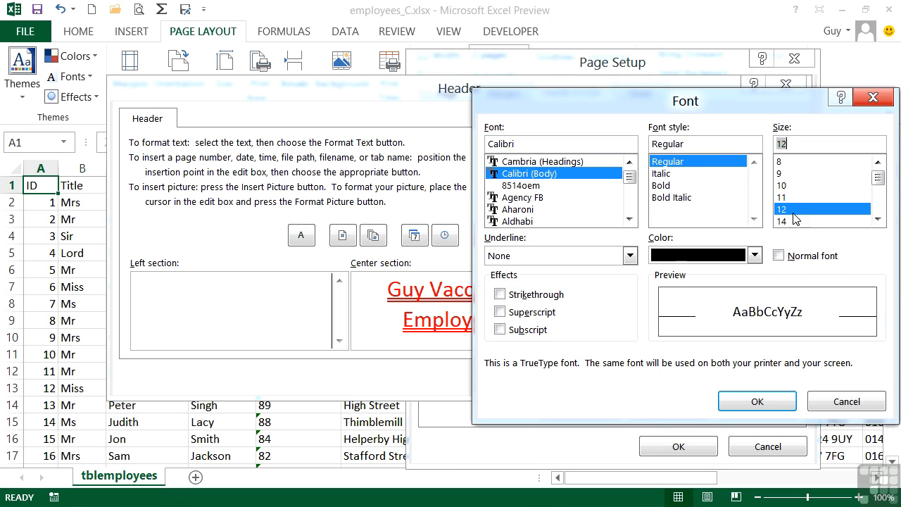
pyautogui.click(753, 255)
pyautogui.click(702, 318)
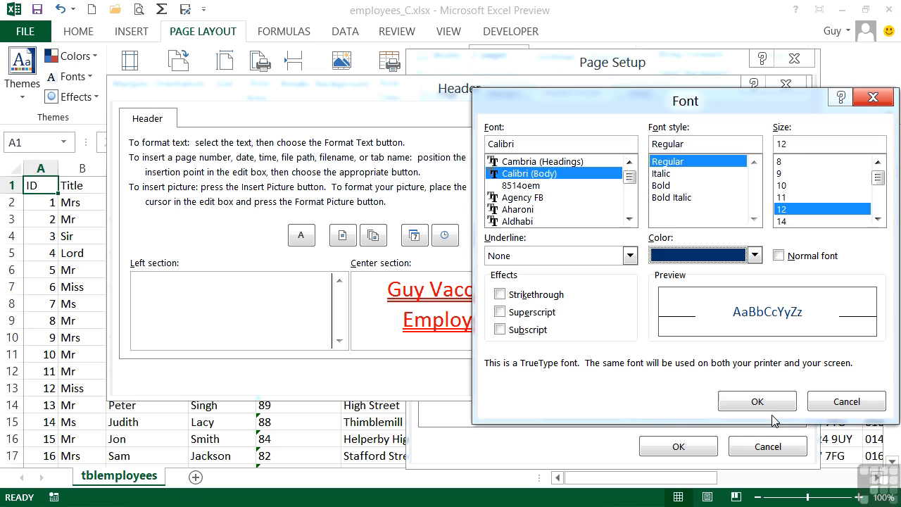
pyautogui.click(757, 401)
# Put the &[File] code in the left header section and format it green, 14-point
pyautogui.click(294, 283)
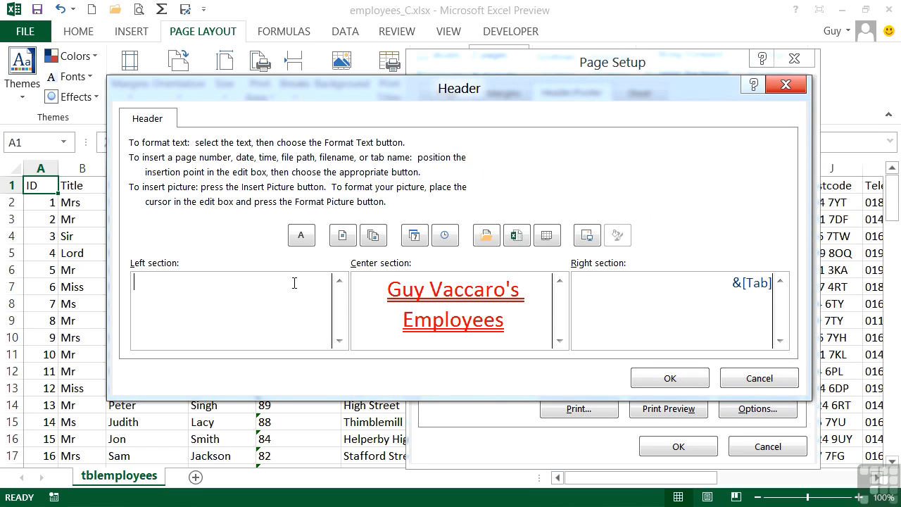
pyautogui.write('&[File]')
pyautogui.moveTo(175, 283); pyautogui.dragTo(133, 283)
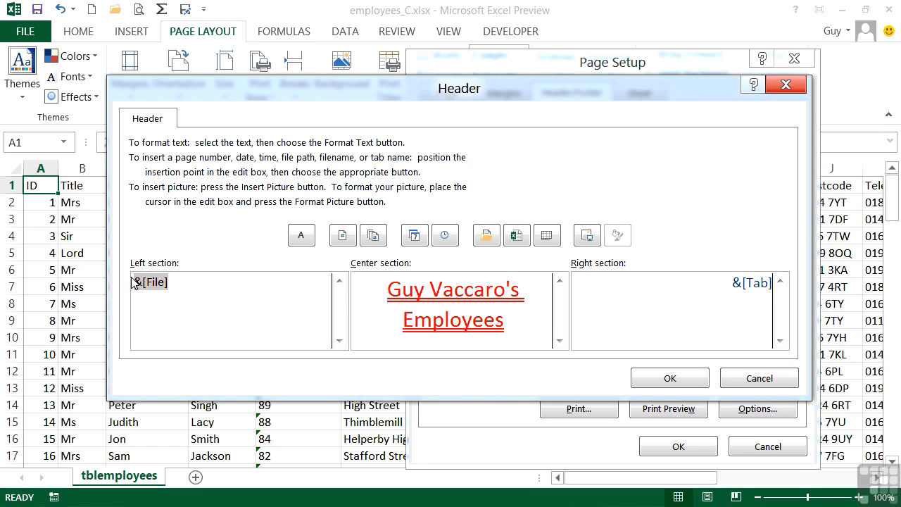
pyautogui.click(301, 235)
pyautogui.click(754, 255)
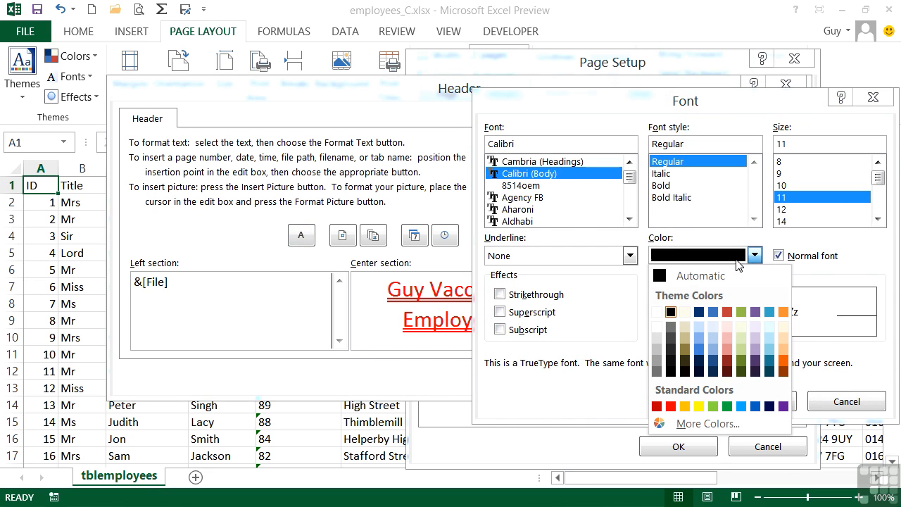
pyautogui.click(726, 408)
pyautogui.click(823, 220)
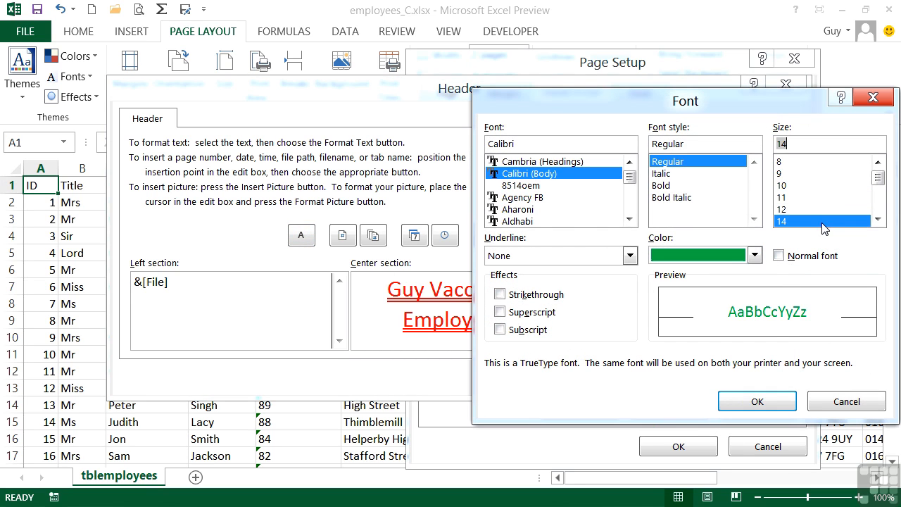
pyautogui.click(765, 402)
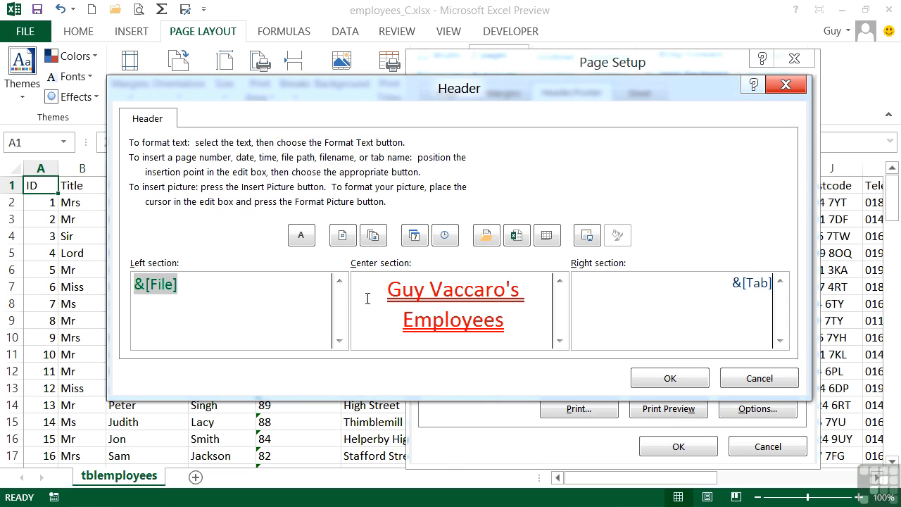
# Accept the finished custom header and start a custom footer
pyautogui.click(296, 285)
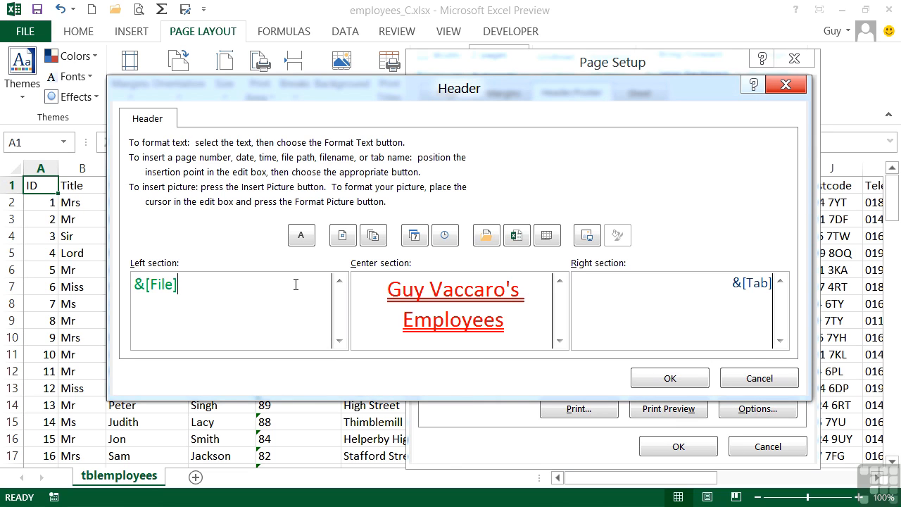
pyautogui.click(663, 380)
pyautogui.click(661, 214)
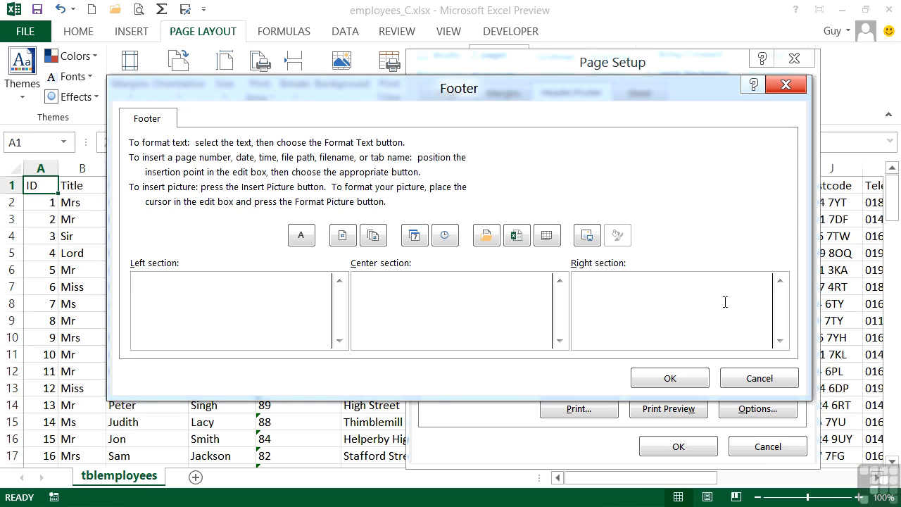
# Enter 'Page &[Page]' in the footer's right section and accept the footer
pyautogui.write('Page')
pyautogui.click(344, 240)
pyautogui.moveTo(731, 283); pyautogui.dragTo(774, 285)
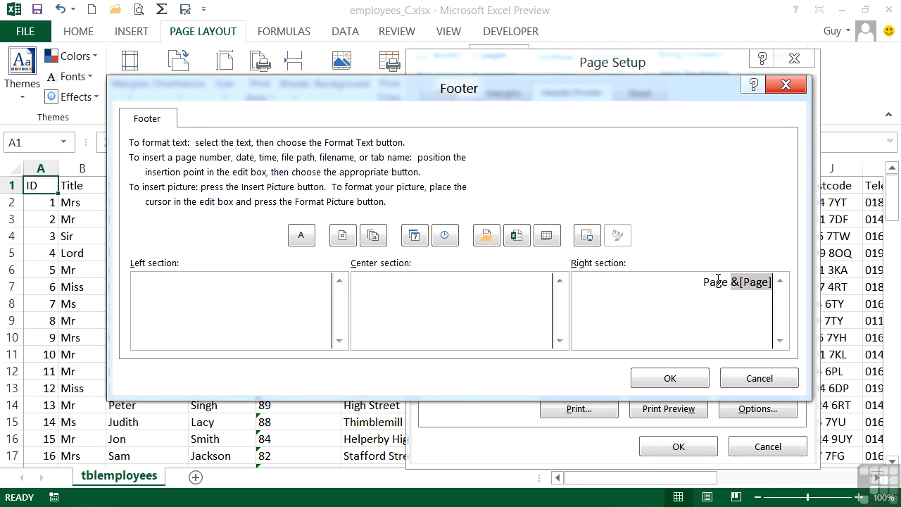
pyautogui.click(680, 377)
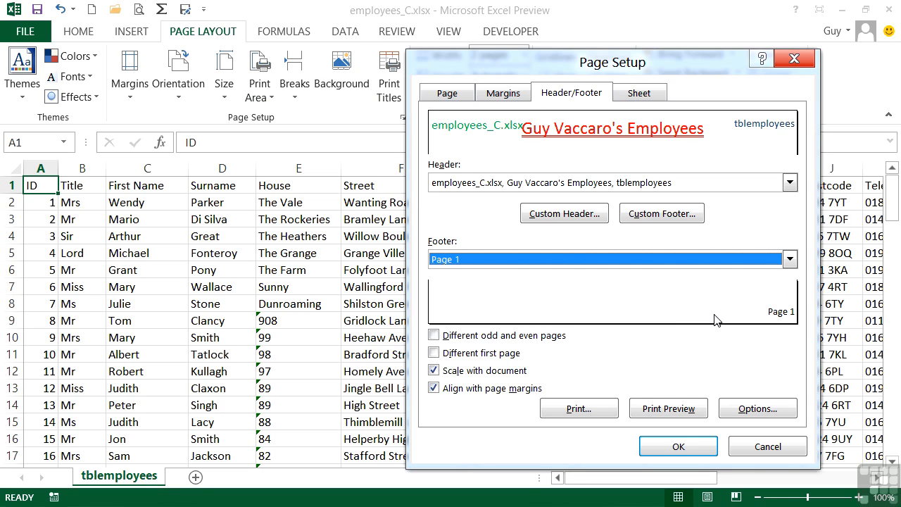
# Accept Page Setup, preview page 2 of the six printed pages, then return to the sheet
pyautogui.click(695, 446)
pyautogui.click(145, 10)
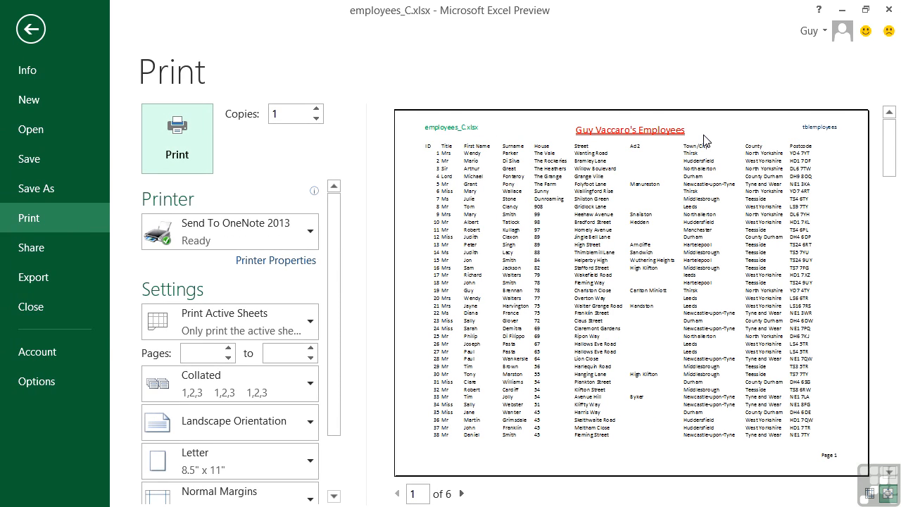
pyautogui.click(461, 494)
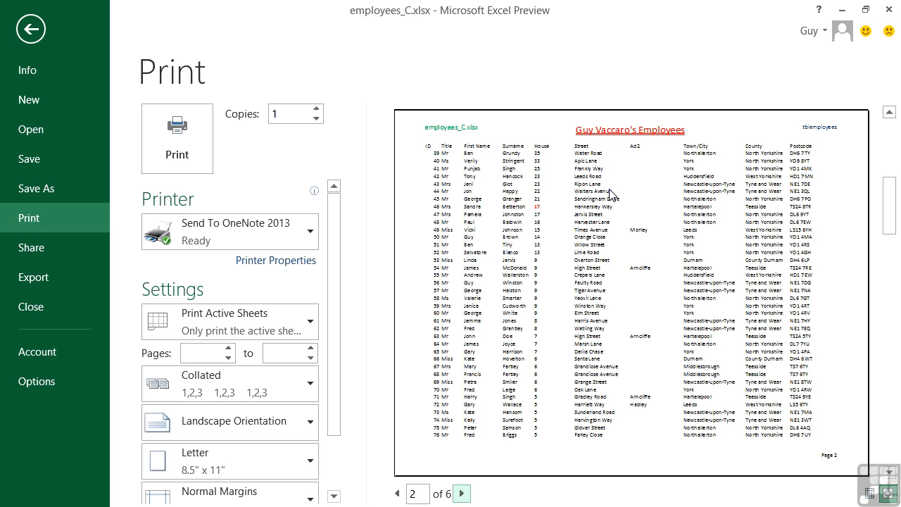
pyautogui.press('Escape')
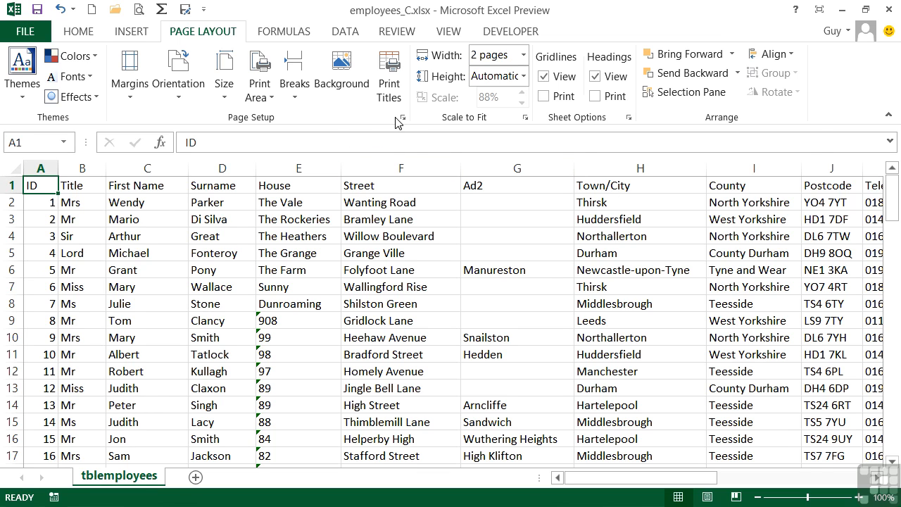
# Reopen Page Setup on the Header/Footer tab and check the header list without changing it
pyautogui.click(403, 117)
pyautogui.click(564, 95)
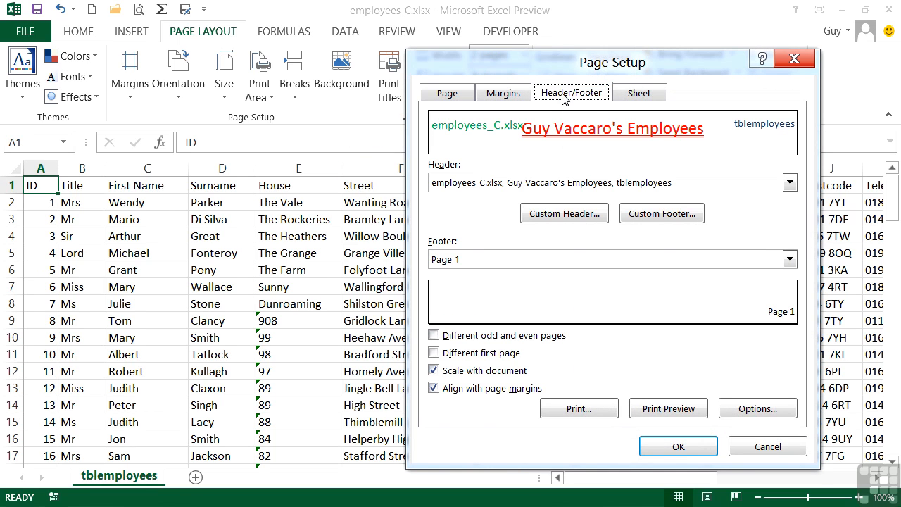
pyautogui.click(790, 183)
pyautogui.click(791, 183)
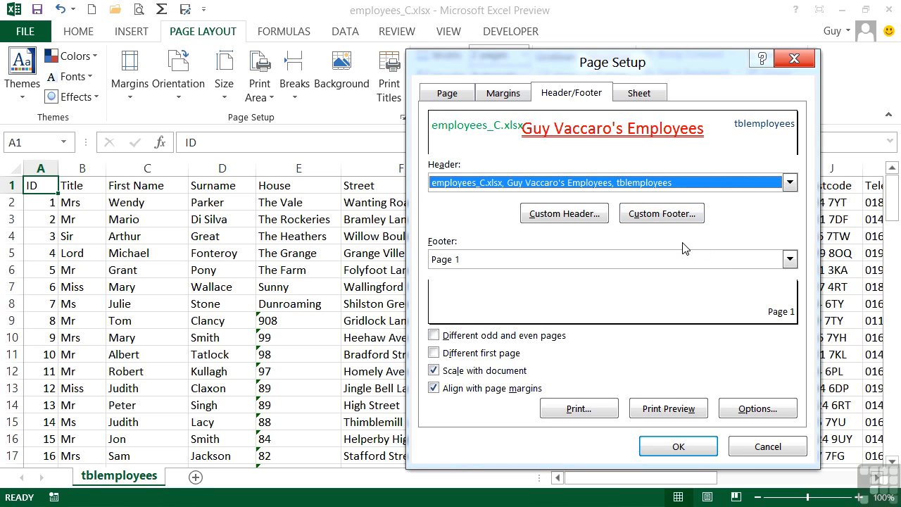
# Set both the header and footer to (none), apply, and preview the printed sheet again
pyautogui.click(790, 182)
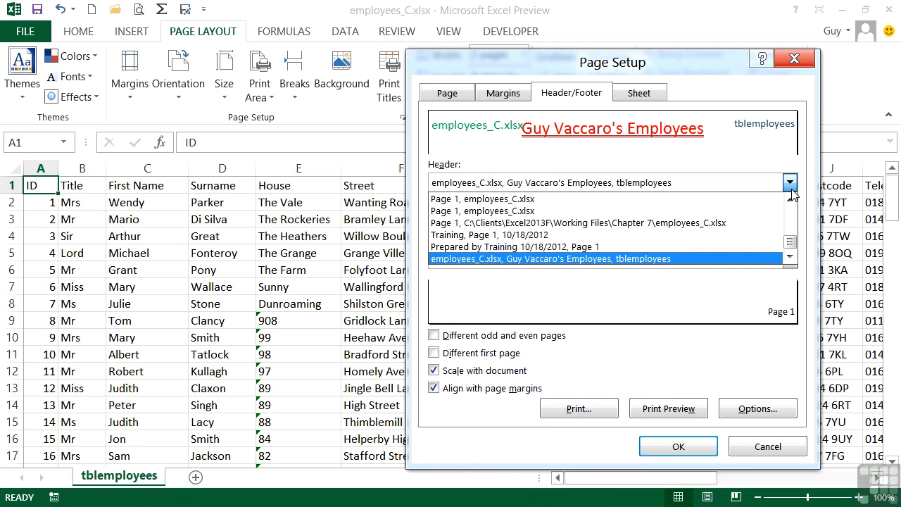
pyautogui.moveTo(791, 244); pyautogui.dragTo(791, 200)
pyautogui.click(748, 198)
pyautogui.click(790, 259)
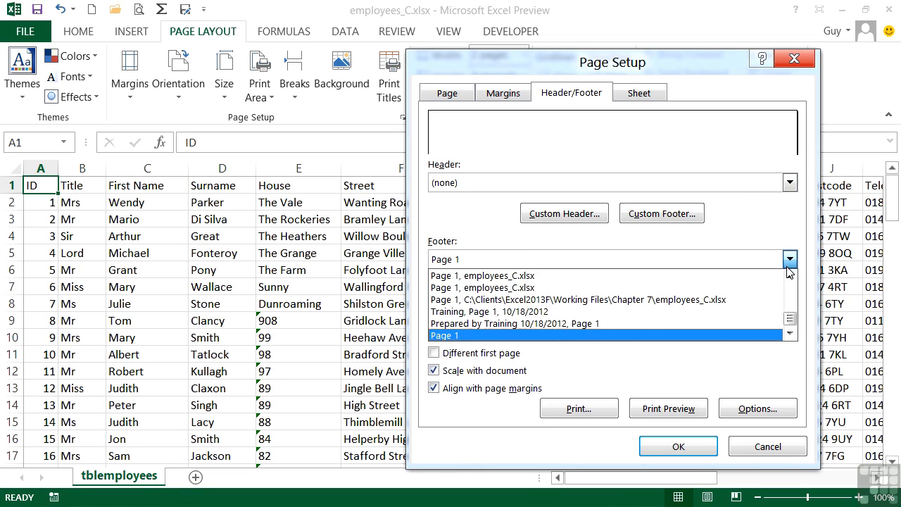
pyautogui.moveTo(790, 318); pyautogui.dragTo(790, 288)
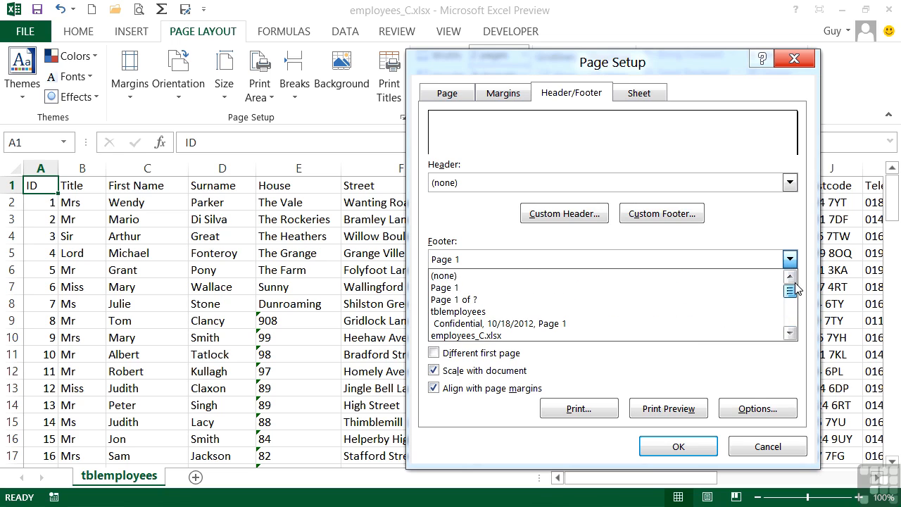
pyautogui.click(578, 278)
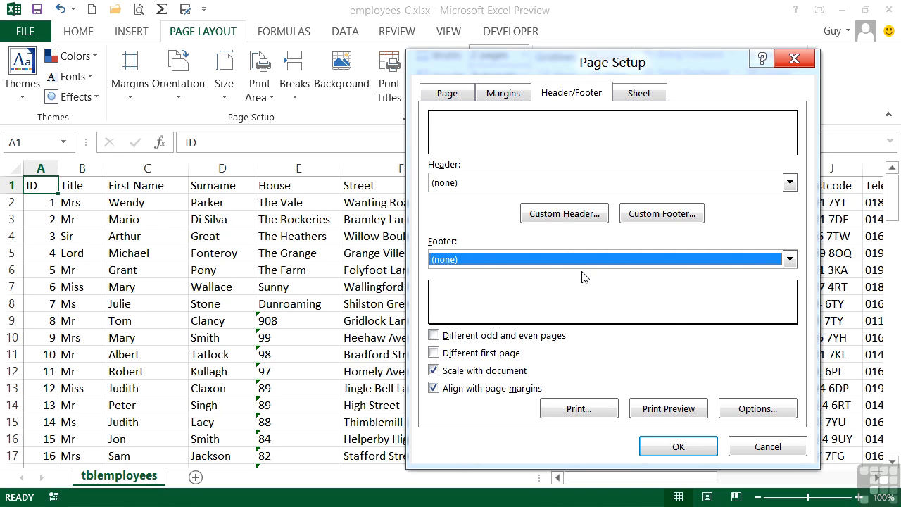
pyautogui.click(680, 446)
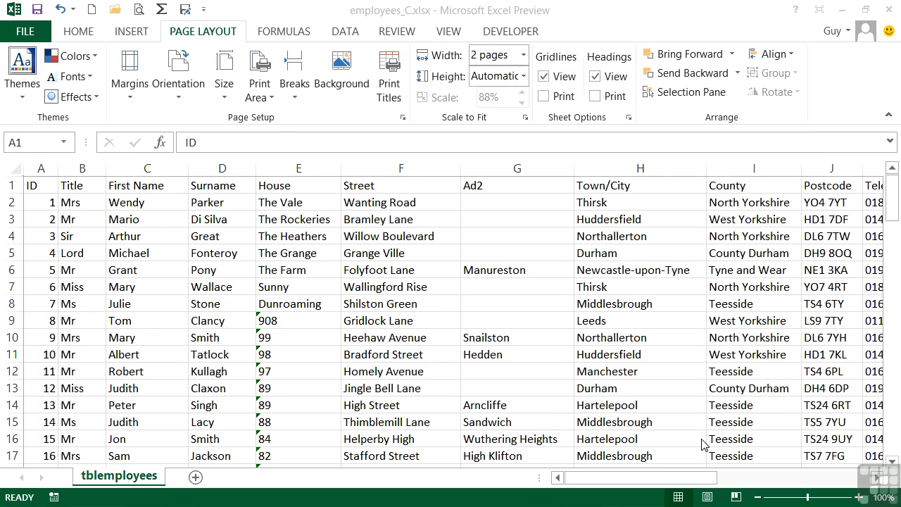
pyautogui.click(140, 10)
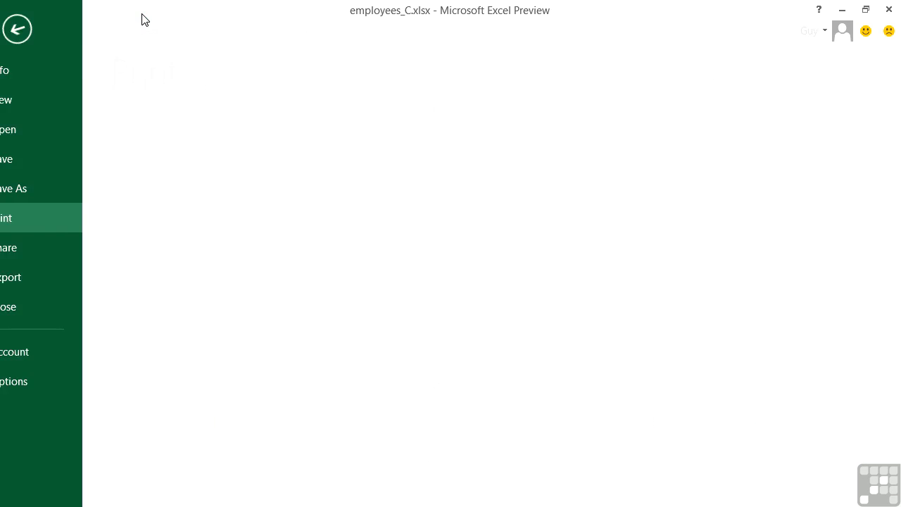